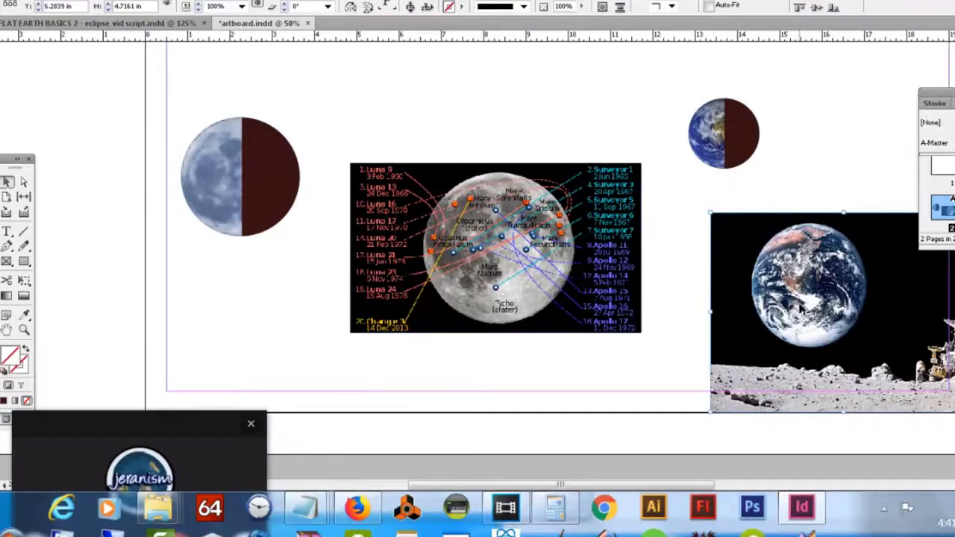
# - Draw a vertical line through the centre of the Earth in the lunar-surface photo, ending just below the globe
pyautogui.hotkey('ctrl', '=')
pyautogui.hotkey('ctrl', '=')
pyautogui.hotkey('ctrl', '=')
pyautogui.hotkey('ctrl', '=')
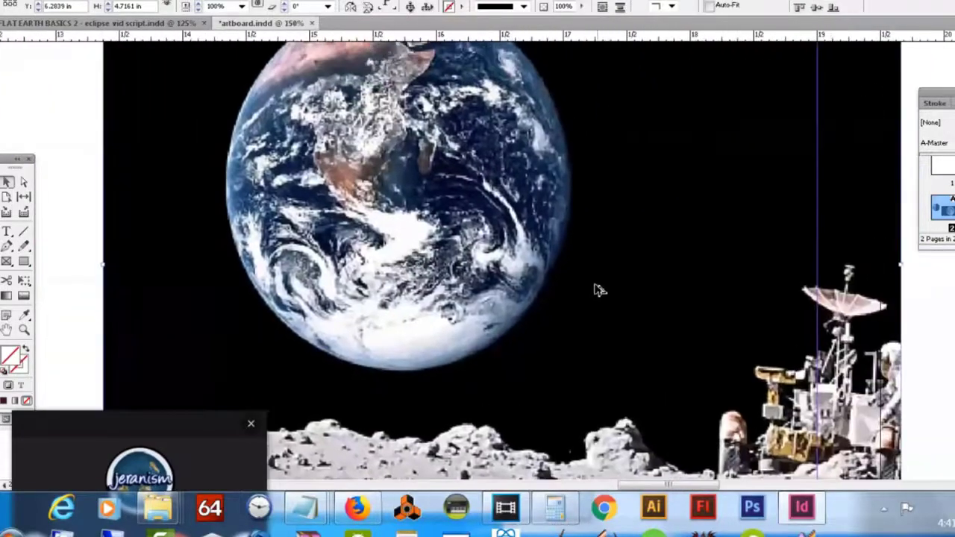
pyautogui.hotkey('ctrl', '-')
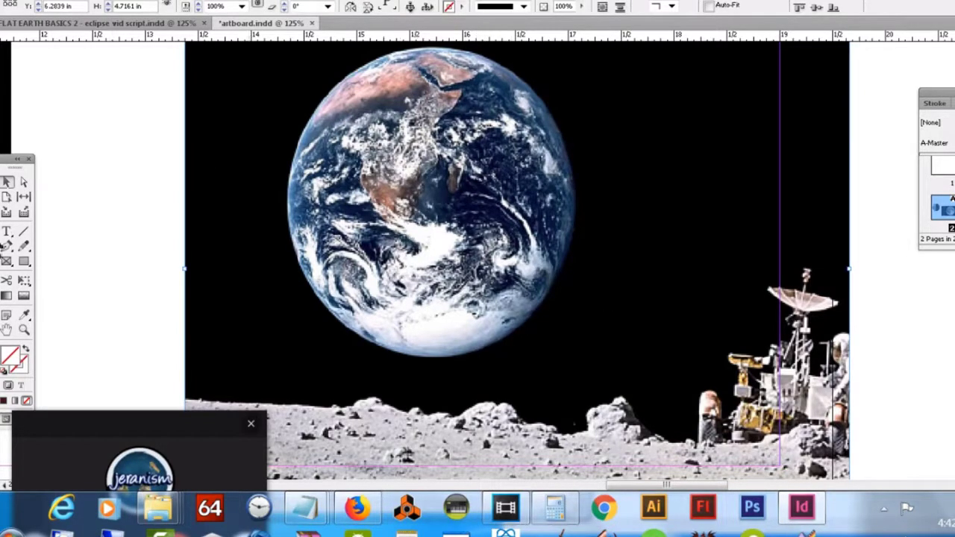
pyautogui.click(23, 233)
pyautogui.moveTo(423, 50); pyautogui.dragTo(423, 378)
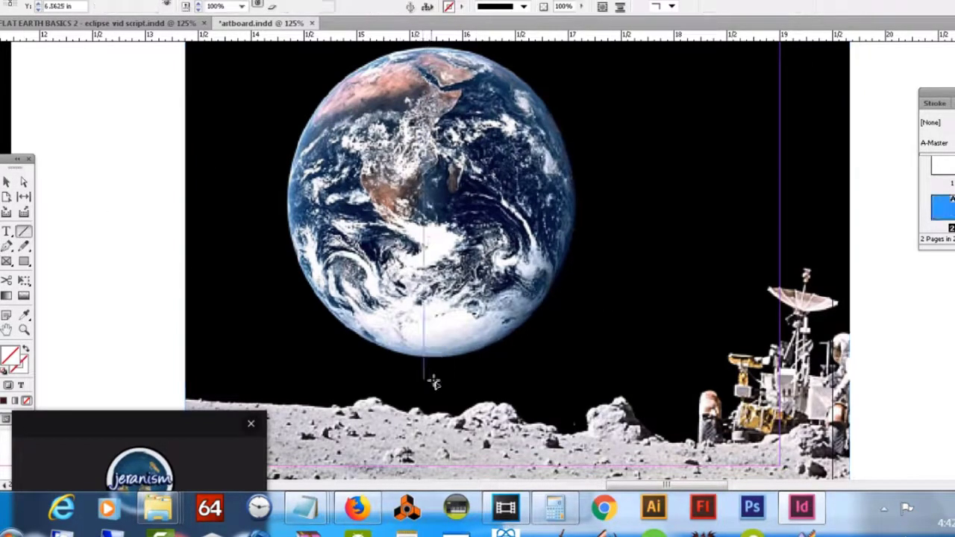
# - Give the vertical line a thick stroke in bright red (RGB 255, 17, 17)
pyautogui.doubleClick(21, 364)
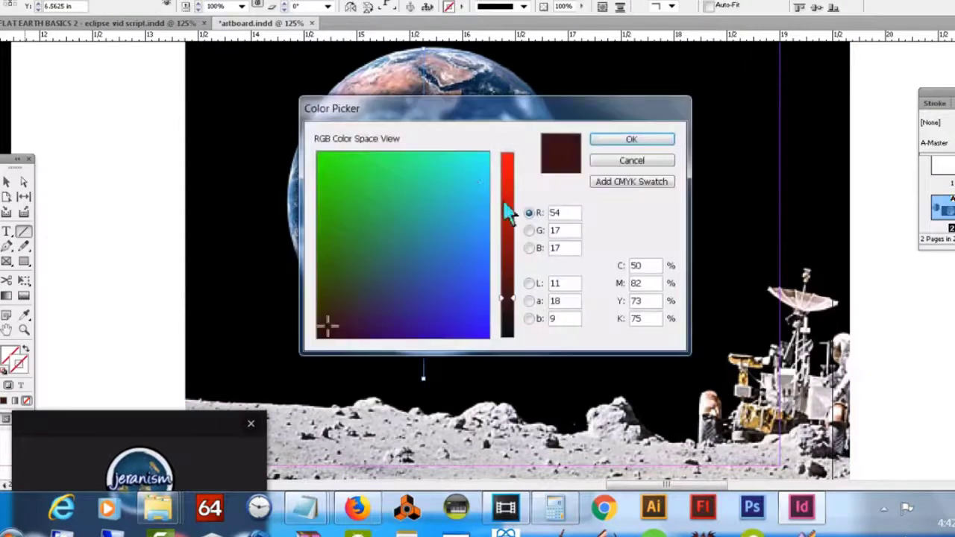
pyautogui.click(512, 160)
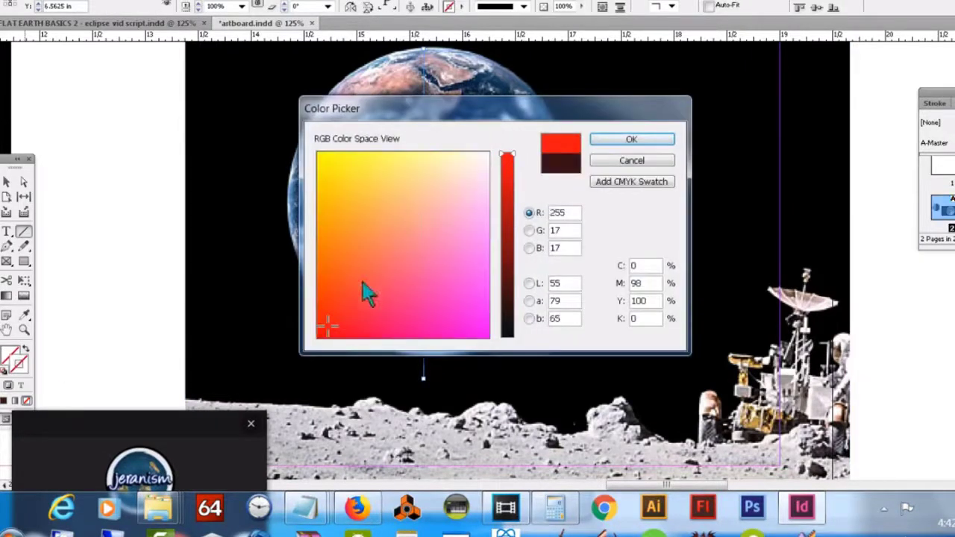
pyautogui.click(624, 139)
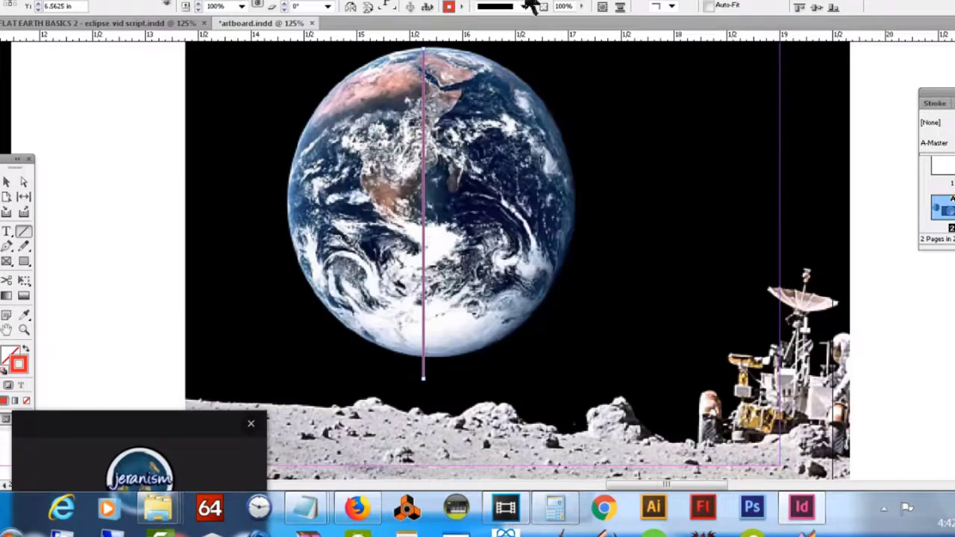
pyautogui.click(525, 6)
pyautogui.click(512, 112)
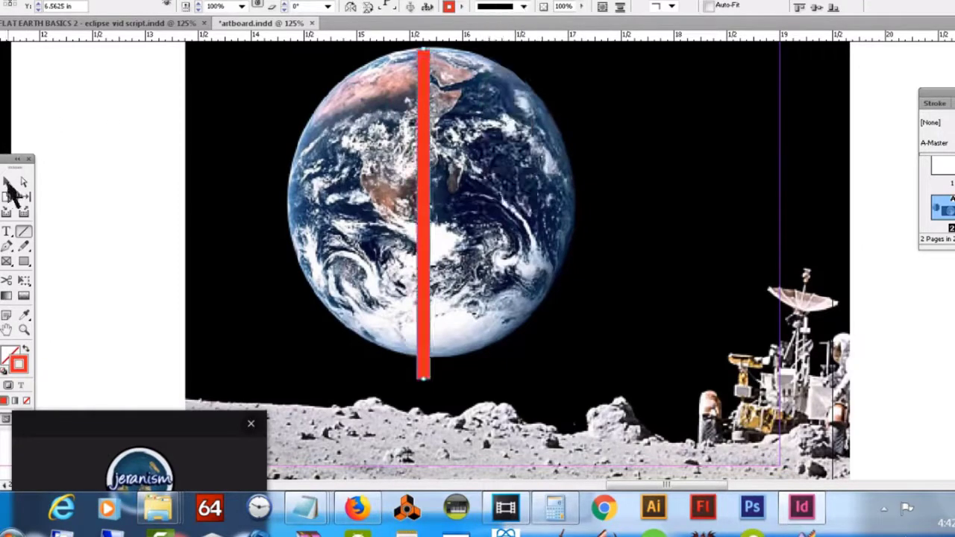
pyautogui.click(7, 181)
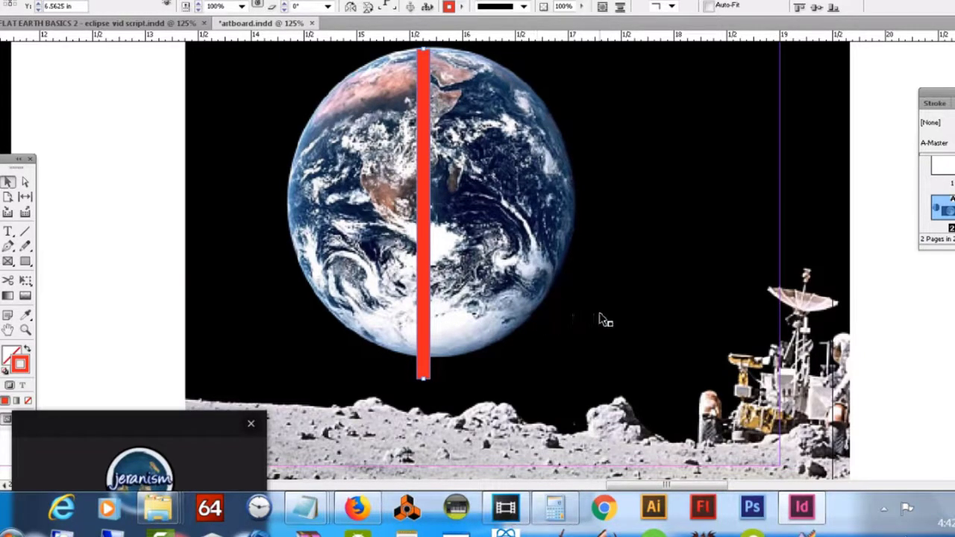
# - Move the moon landing-site map below the page and draw a circle about 0.8 in high over the top of the half-shaded moon's dividing line
pyautogui.hotkey('ctrl', '-')
pyautogui.hotkey('ctrl', '-')
pyautogui.hotkey('ctrl', '-')
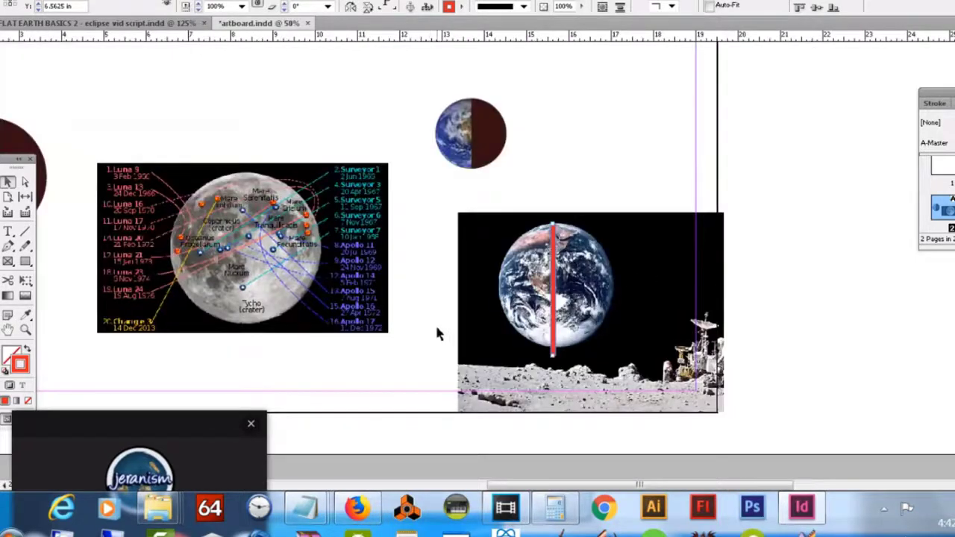
pyautogui.moveTo(435, 323); pyautogui.dragTo(659, 306)
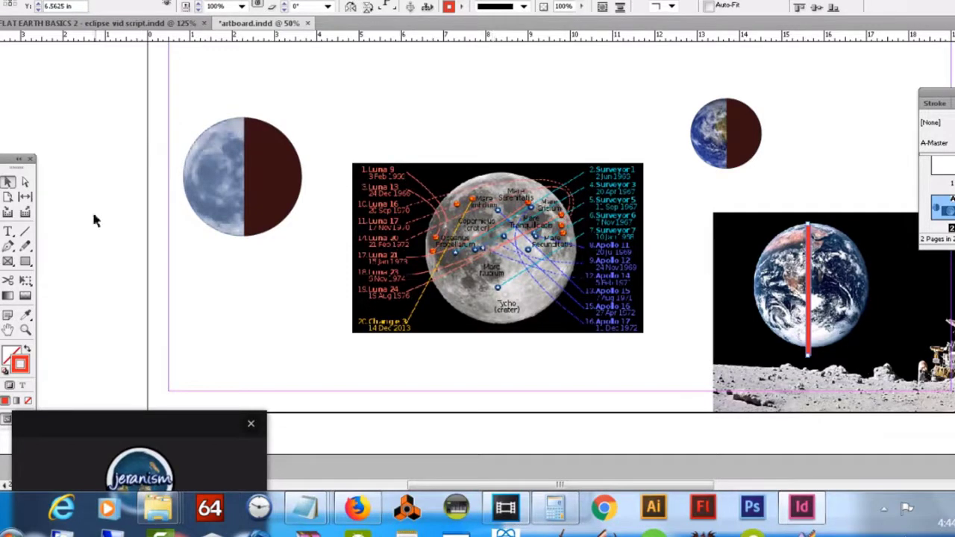
pyautogui.moveTo(528, 255); pyautogui.dragTo(418, 514)
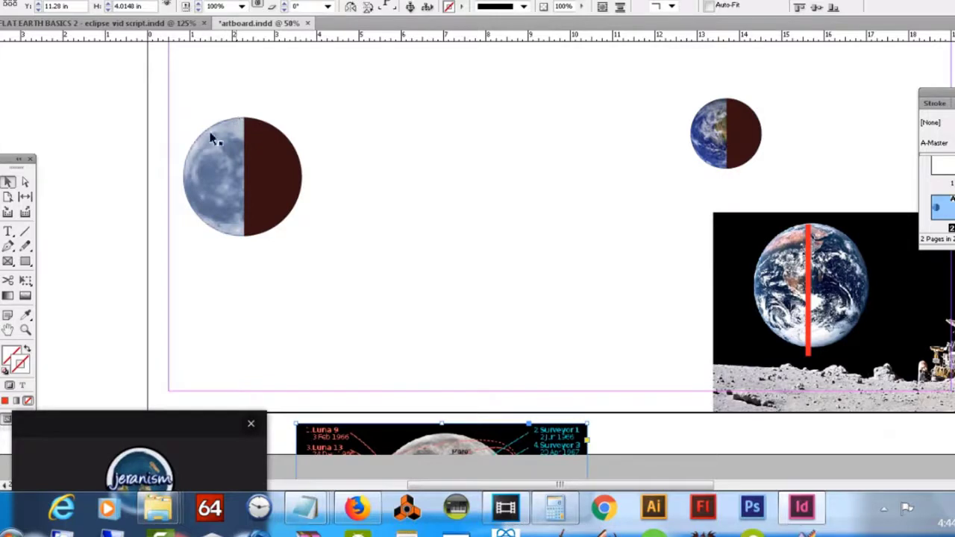
pyautogui.click(9, 263)
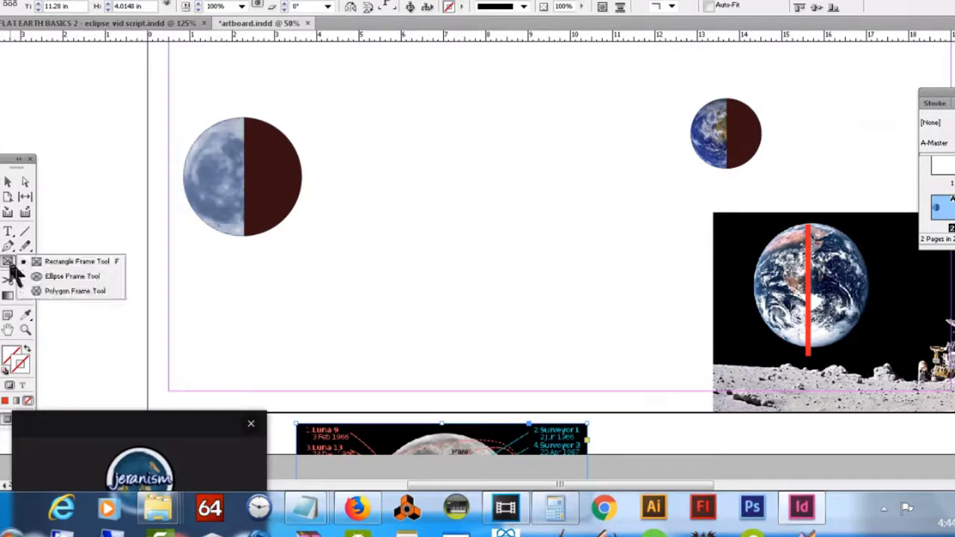
pyautogui.click(56, 278)
pyautogui.moveTo(227, 106); pyautogui.dragTo(257, 139)
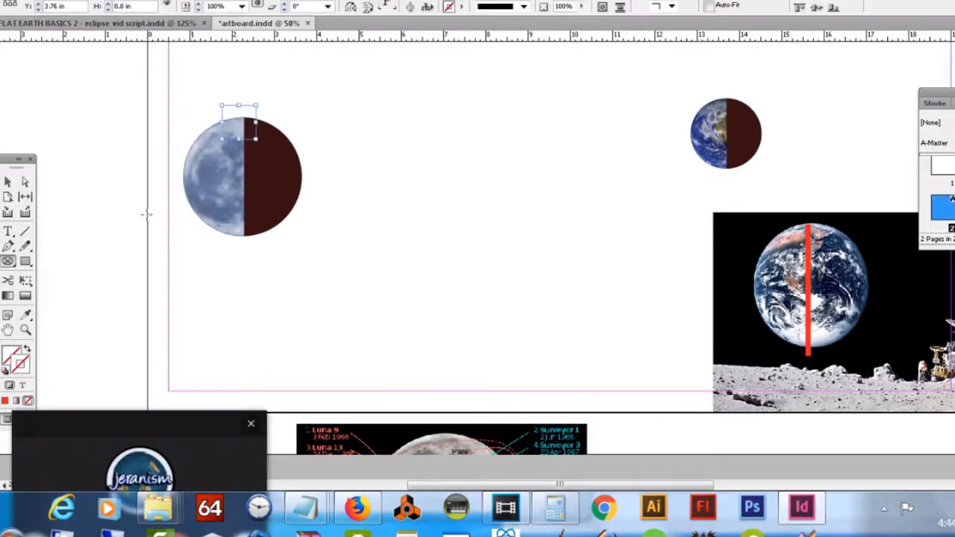
# - Give the small circle at the top of the half-shaded moon a thick red stroke
pyautogui.doubleClick(23, 363)
pyautogui.click(632, 145)
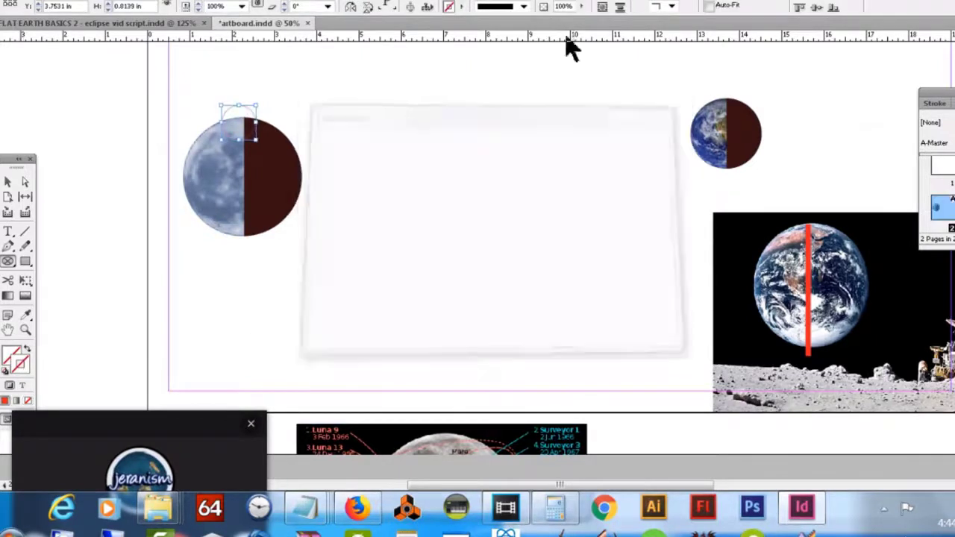
pyautogui.click(524, 7)
pyautogui.click(507, 79)
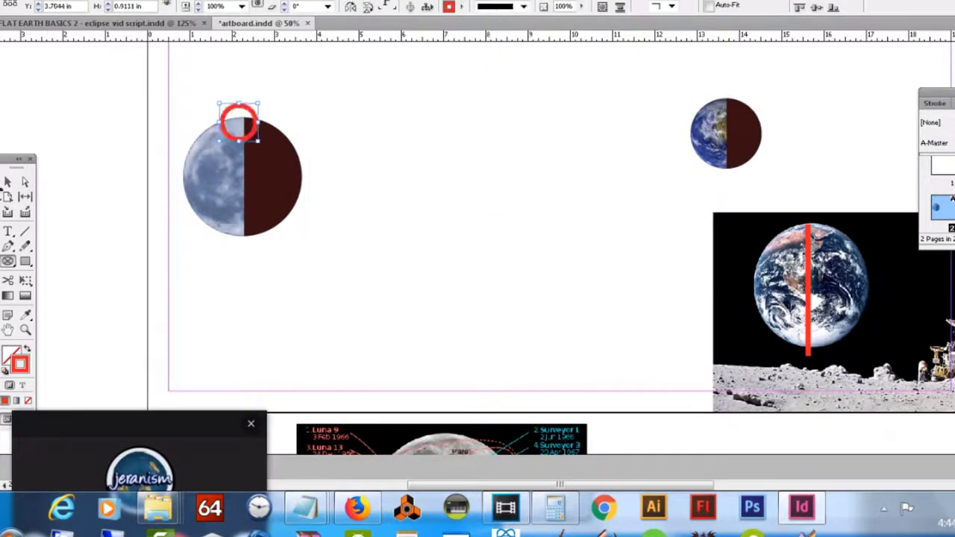
pyautogui.click(7, 181)
# - Bring the landing-site map back beside the half-shaded moon and examine the landing sites and the moon's upper edge up close
pyautogui.moveTo(418, 422); pyautogui.dragTo(492, 123)
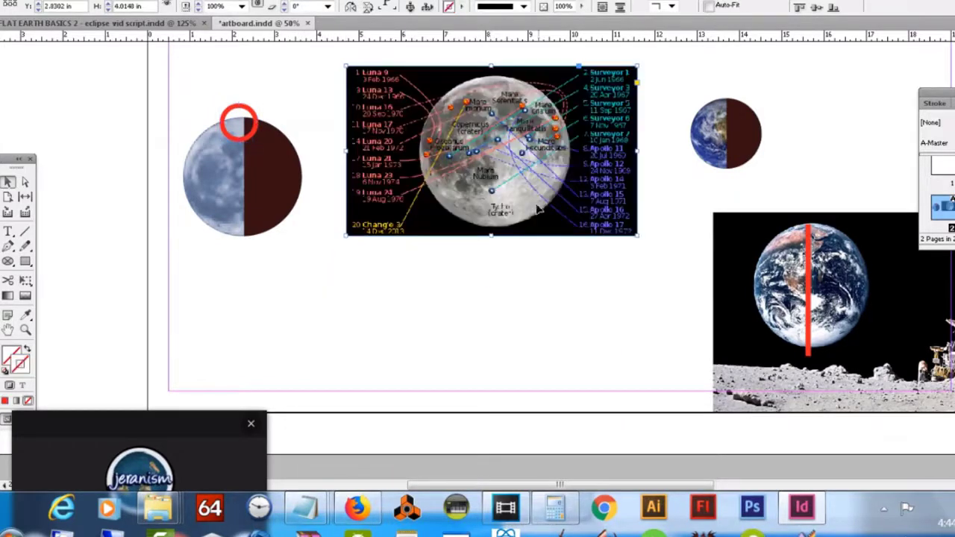
pyautogui.hotkey('ctrl', '=')
pyautogui.hotkey('ctrl', '=')
pyautogui.hotkey('ctrl', '=')
pyautogui.hotkey('ctrl', '=')
pyautogui.hotkey('ctrl', '=')
pyautogui.scroll(5, 565, 367)
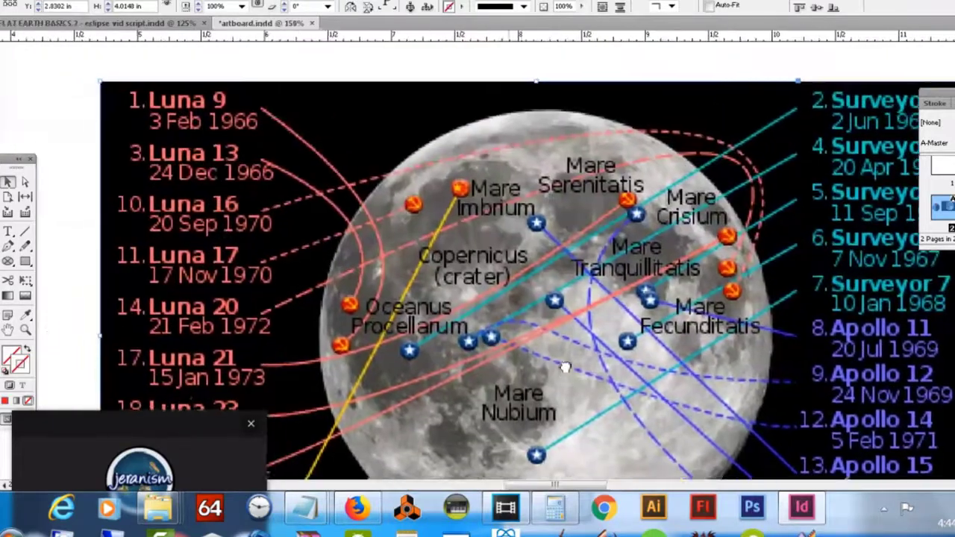
pyautogui.moveTo(565, 367); pyautogui.dragTo(571, 343)
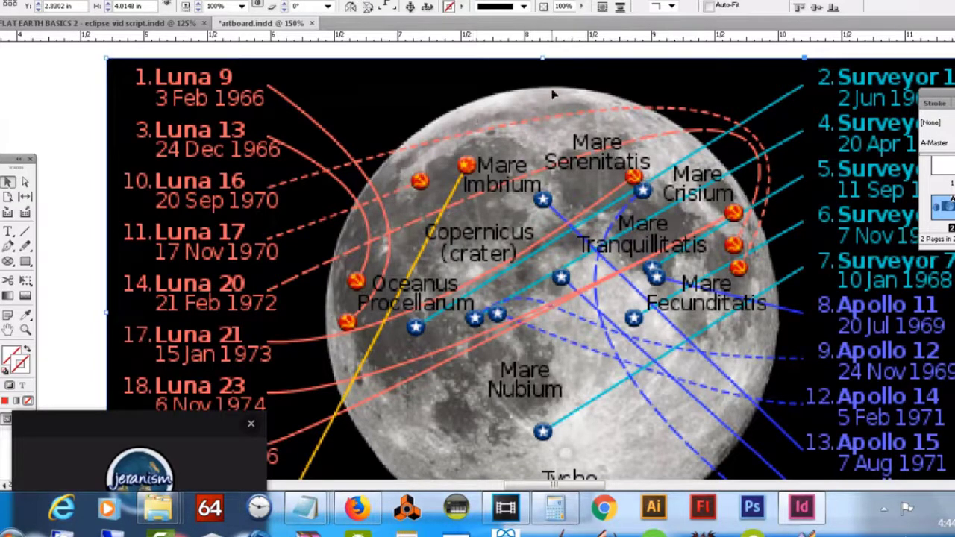
pyautogui.hotkey('ctrl', '-')
pyautogui.hotkey('ctrl', '-')
pyautogui.hotkey('ctrl', '-')
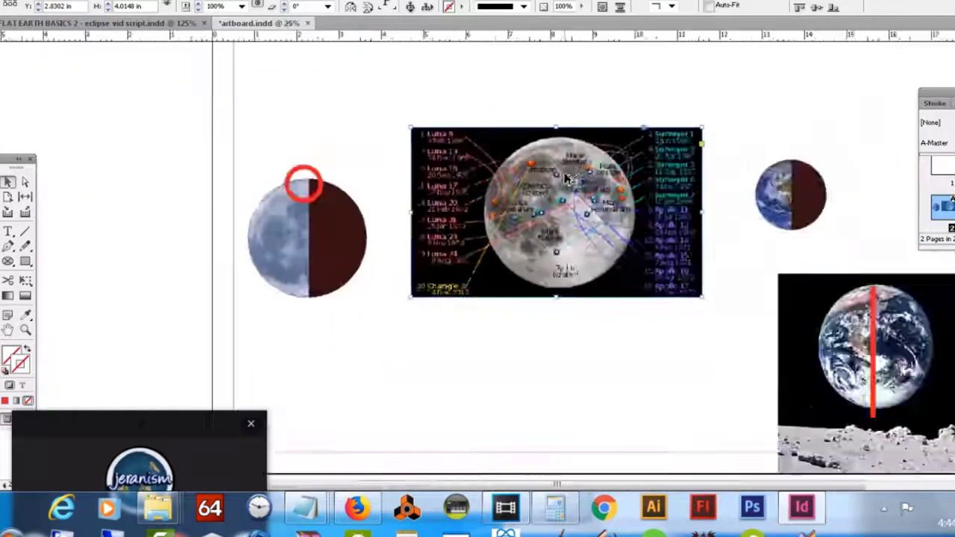
pyautogui.hotkey('ctrl', '=')
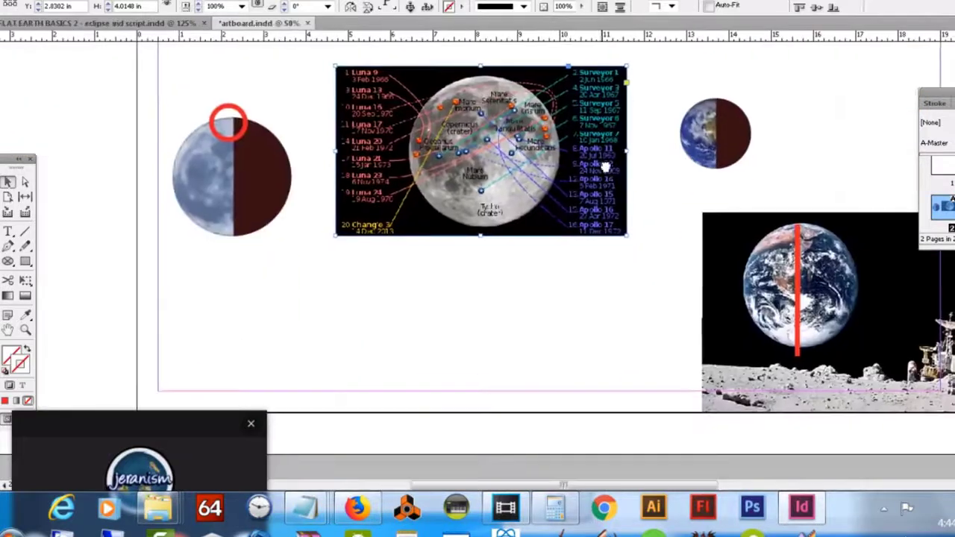
# - Move the map below the page and draw a diagonal line along the half-shaded moon's upper-left edge, copying the red circle's stroke
pyautogui.moveTo(528, 235); pyautogui.dragTo(477, 478)
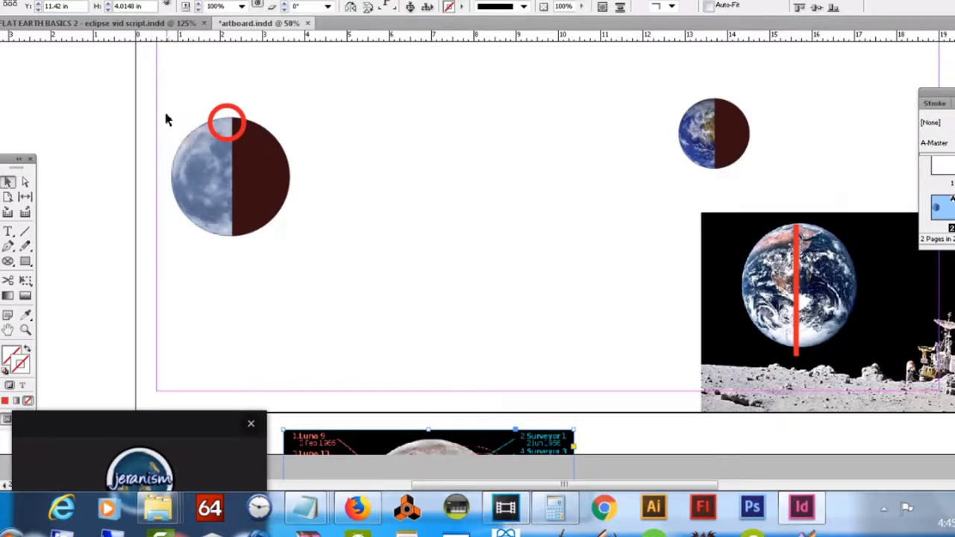
pyautogui.click(24, 232)
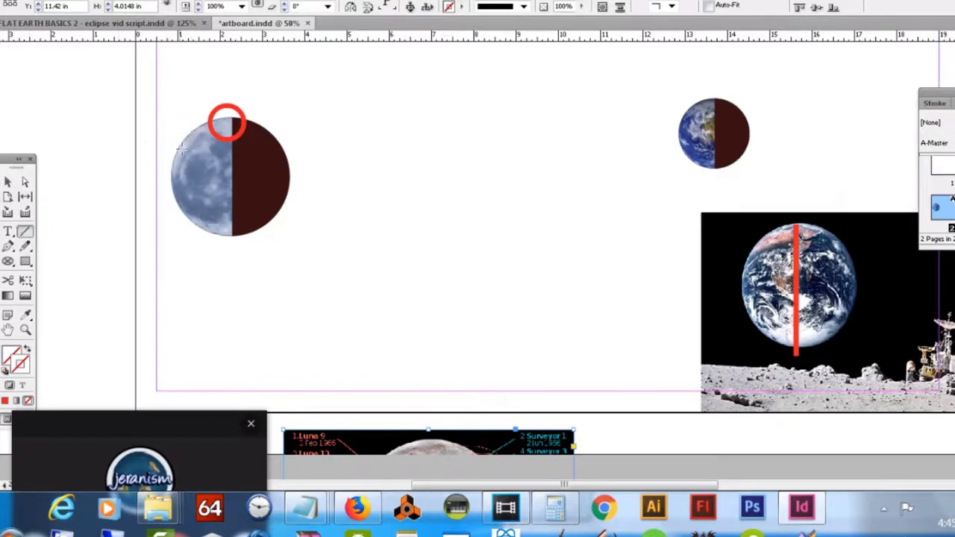
pyautogui.moveTo(162, 170)
pyautogui.mouseDown()
pyautogui.moveTo(320, 47)
pyautogui.moveTo(287, 49)
pyautogui.mouseUp()
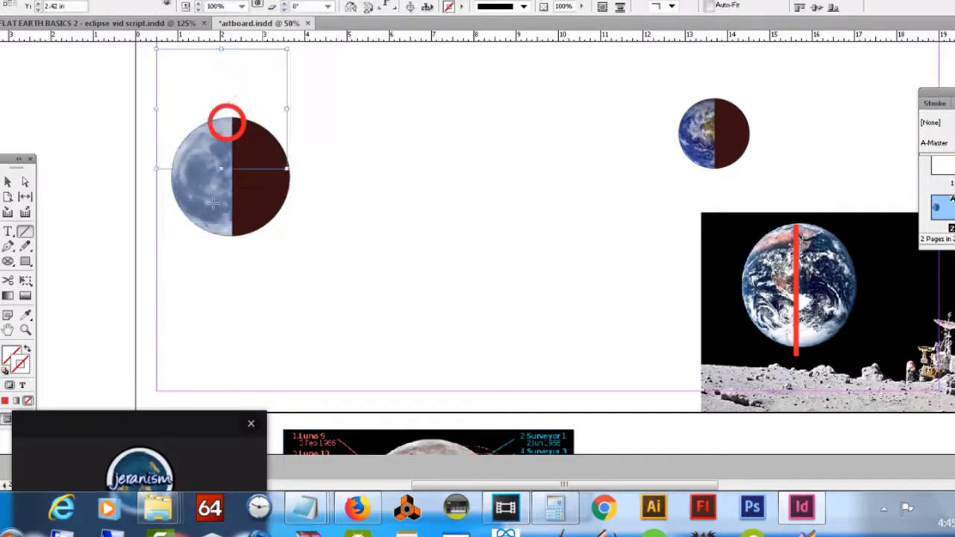
pyautogui.click(25, 316)
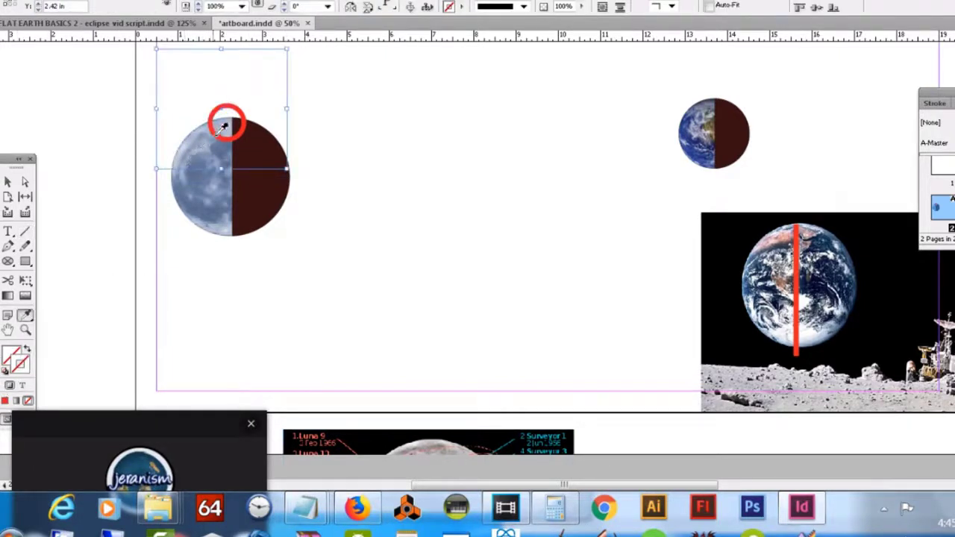
pyautogui.click(222, 129)
pyautogui.click(8, 181)
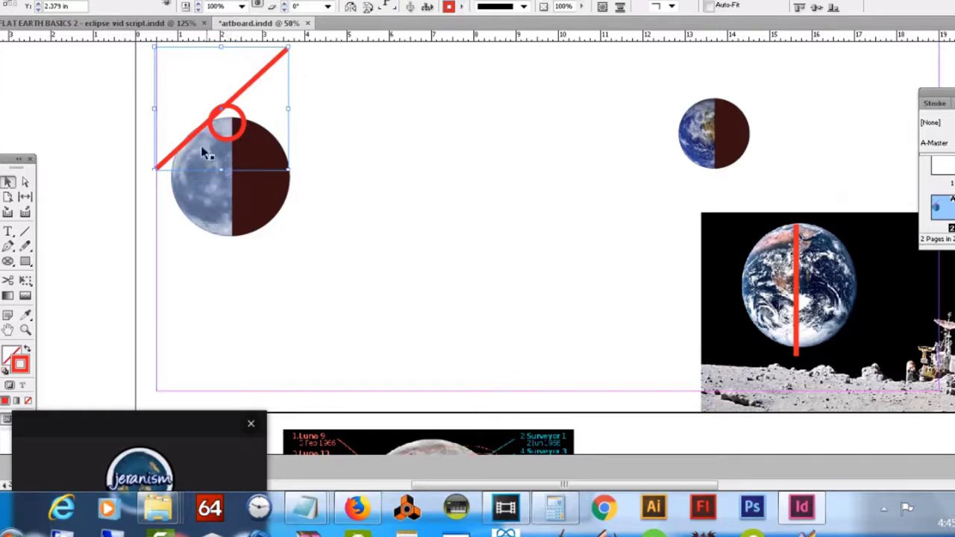
# - Return the landing-site map to the page and examine the Apollo sites around Mare Tranquillitatis and Mare Fecunditatis up close
pyautogui.moveTo(539, 451); pyautogui.dragTo(556, 142)
pyautogui.scroll(8, 493, 246)
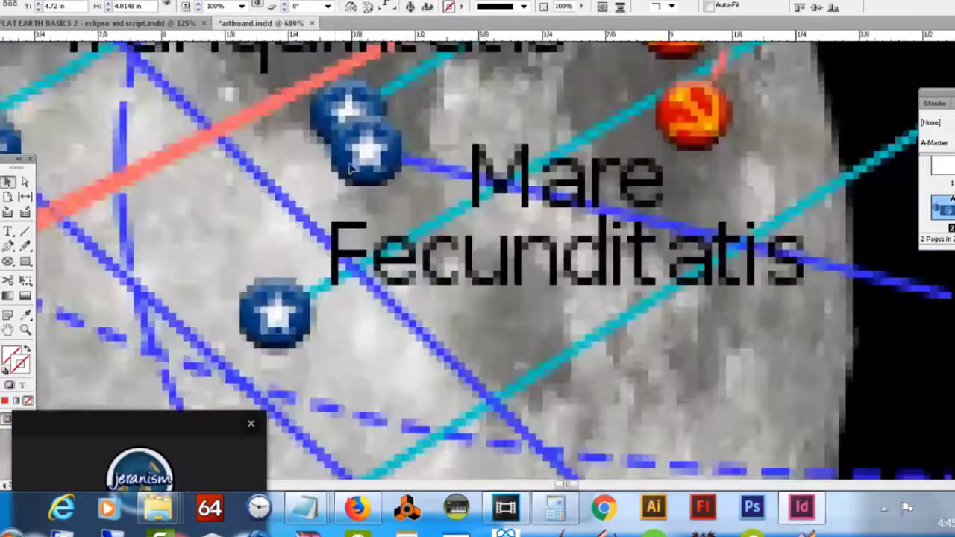
pyautogui.scroll(-2, 352, 168)
pyautogui.scroll(-3, 414, 210)
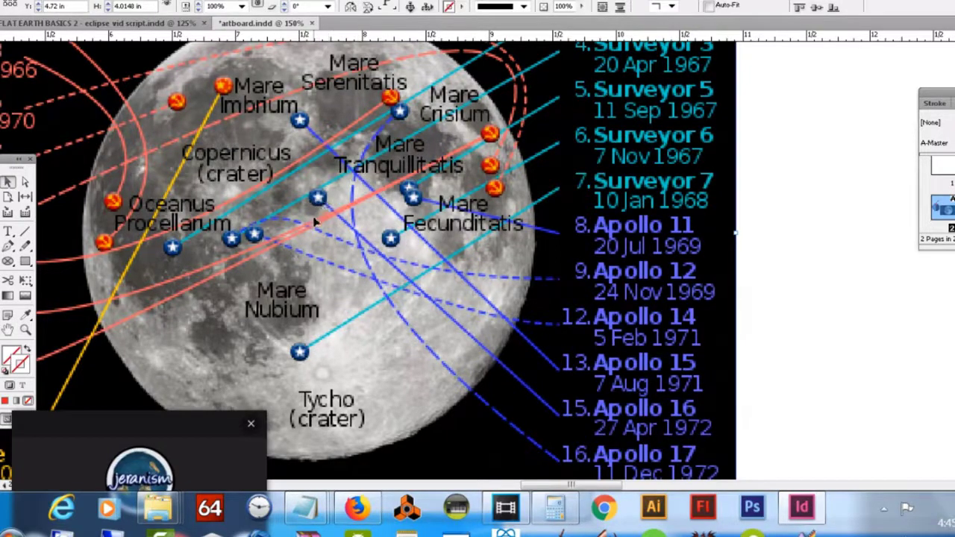
pyautogui.scroll(-5, 318, 209)
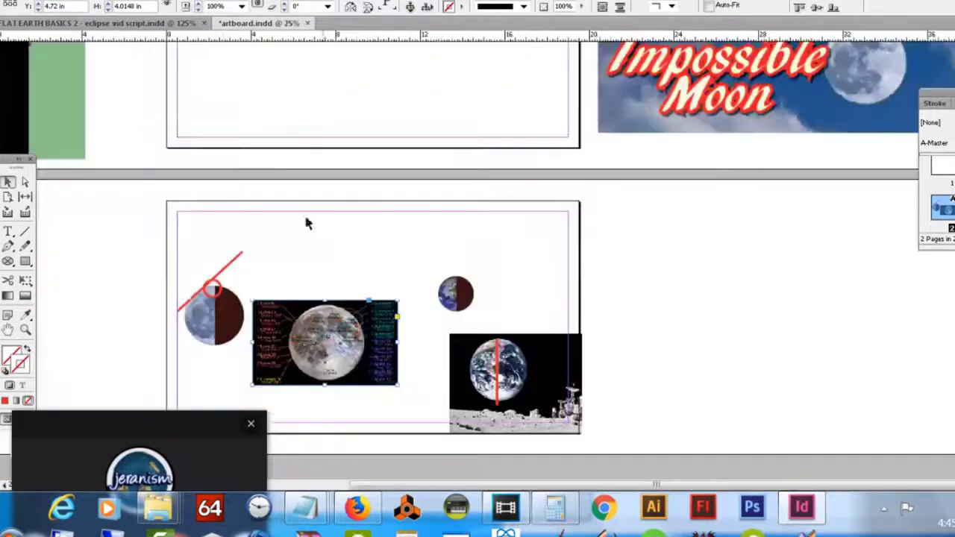
pyautogui.scroll(3, 305, 223)
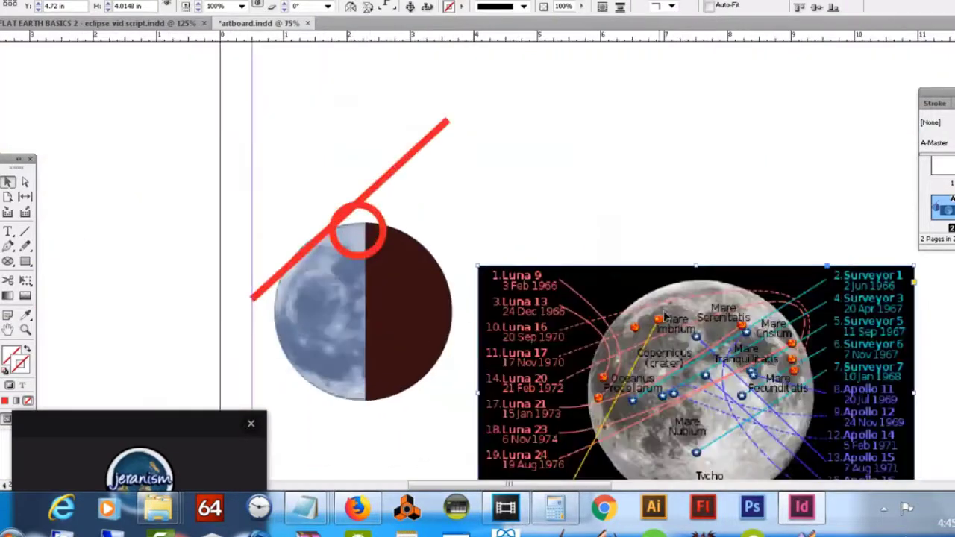
# - Move the landing-site map lower on the page and rotate the small half-shaded Earth so its dark half faces upward
pyautogui.moveTo(806, 295); pyautogui.dragTo(647, 441)
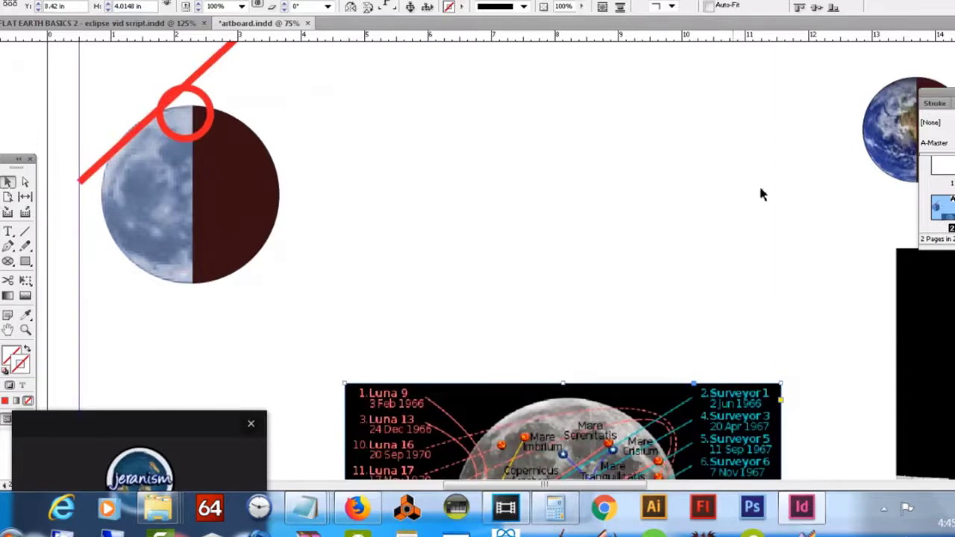
pyautogui.moveTo(761, 194); pyautogui.dragTo(474, 70)
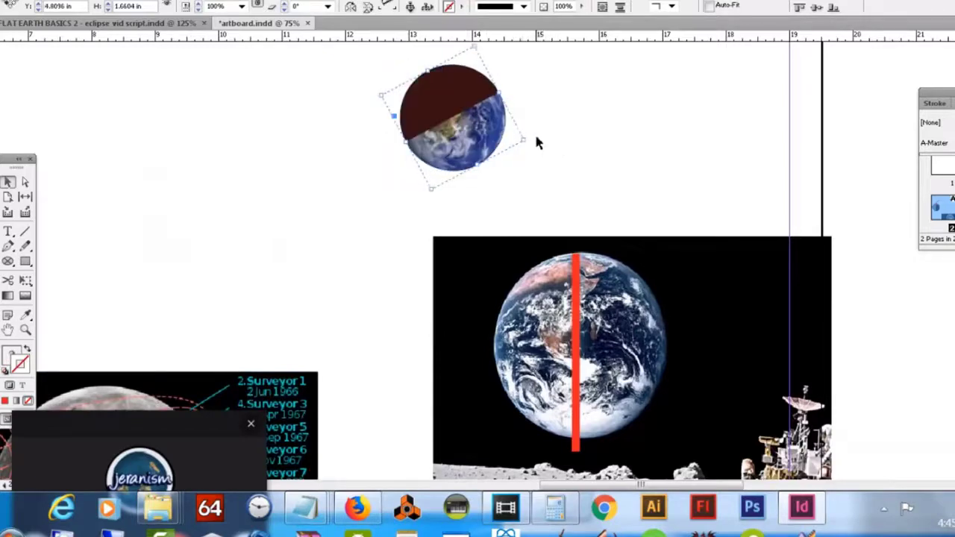
pyautogui.moveTo(526, 141); pyautogui.dragTo(484, 198)
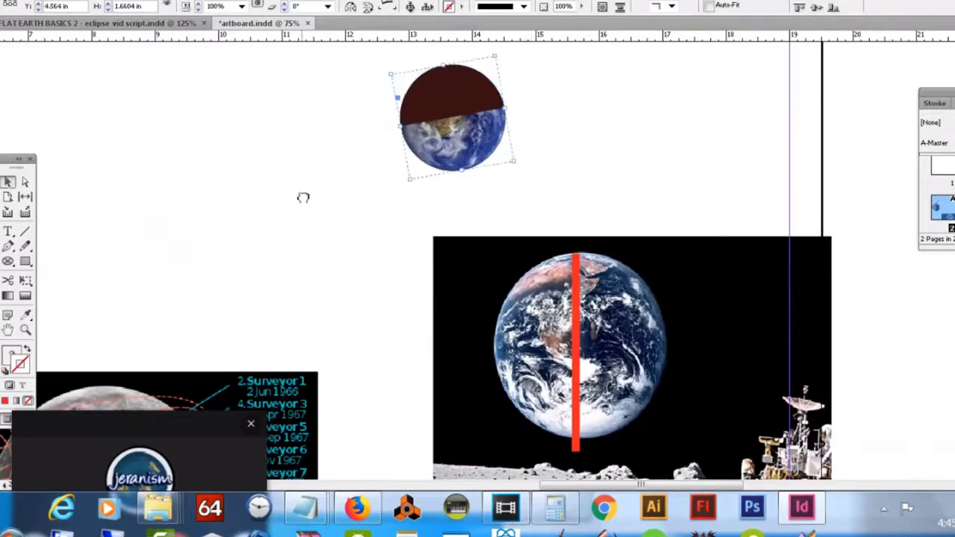
pyautogui.moveTo(303, 196); pyautogui.dragTo(591, 188)
pyautogui.moveTo(126, 120); pyautogui.dragTo(321, 131)
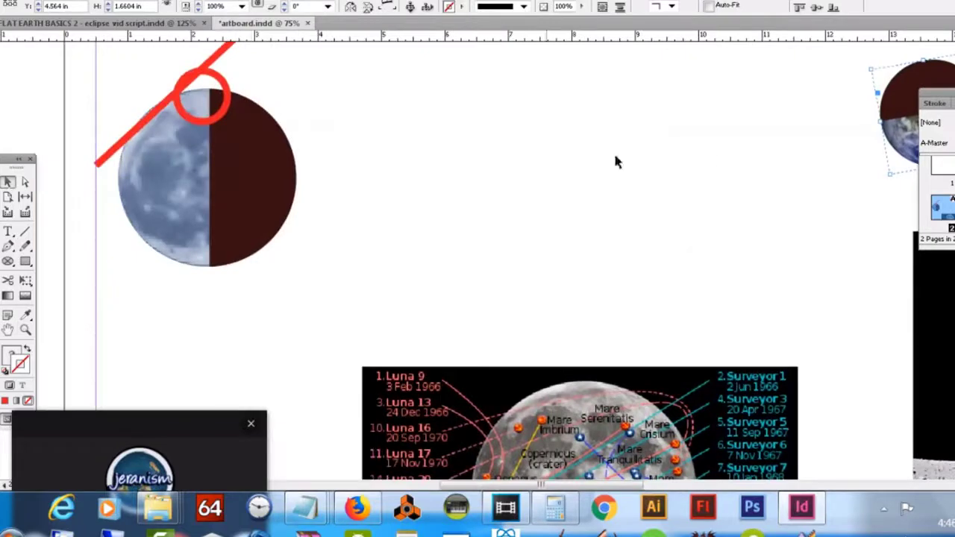
pyautogui.moveTo(784, 135); pyautogui.dragTo(381, 153)
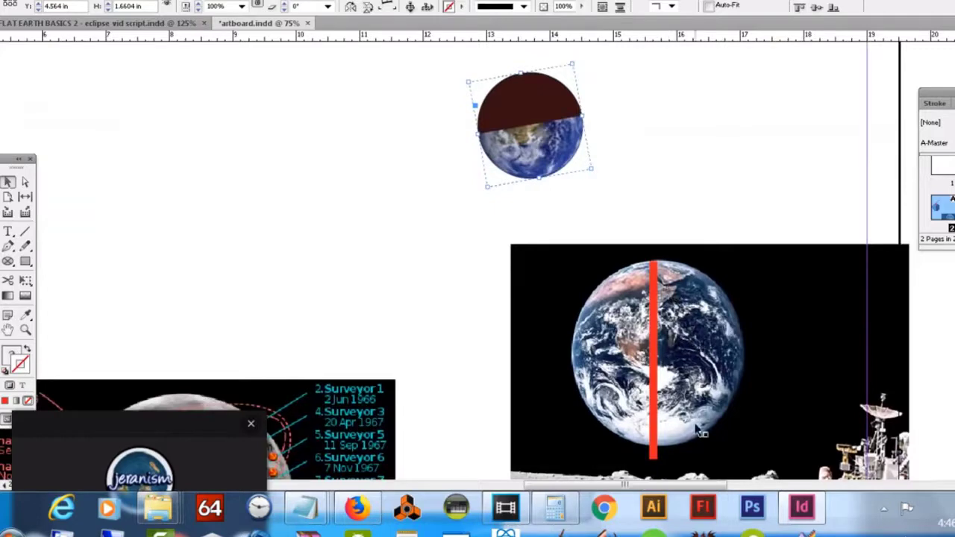
pyautogui.moveTo(486, 289); pyautogui.dragTo(486, 280)
pyautogui.scroll(-5, 548, 235)
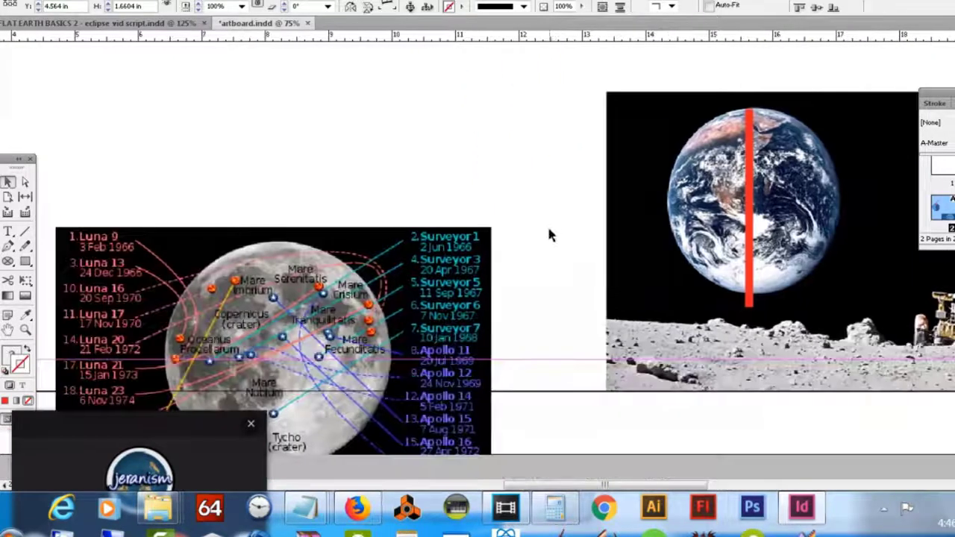
# - Undo the rotation of the small half-shaded Earth
pyautogui.scroll(3, 518, 259)
pyautogui.scroll(-3, 335, 253)
pyautogui.hscroll(-4, 335, 253)
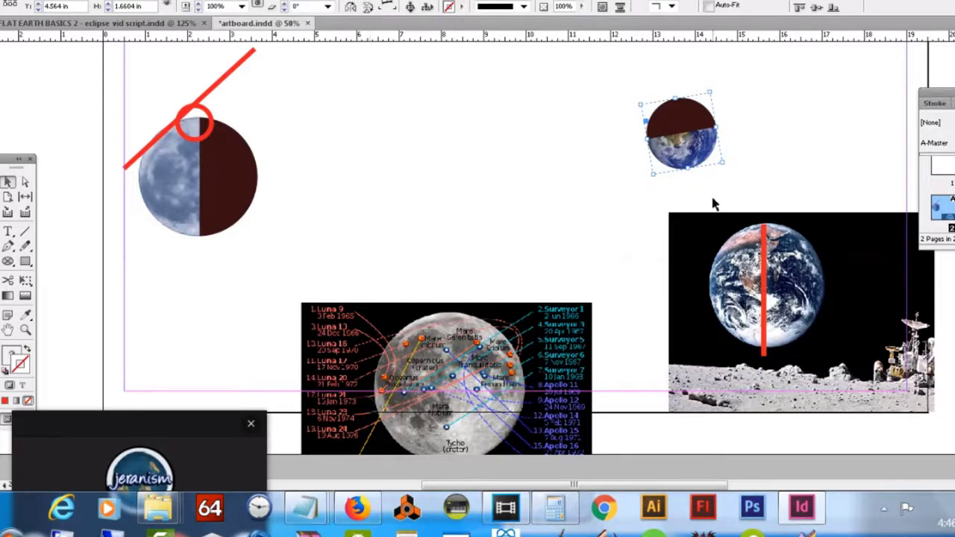
pyautogui.hotkey('ctrl', 'z')
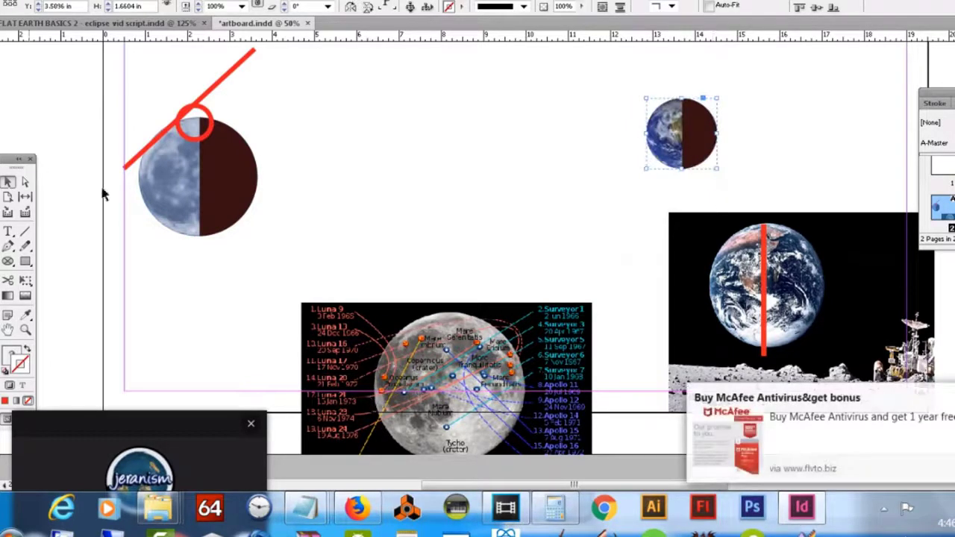
# - Examine the Earth photo with the red line above the lunar surface and compare it with the Apollo landing sites on the moon map
pyautogui.hscroll(2, 503, 98)
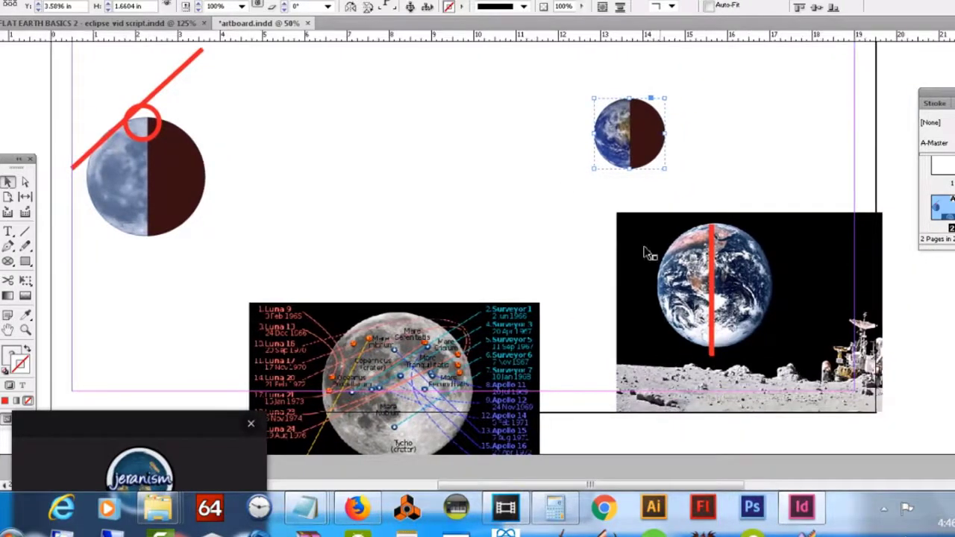
pyautogui.scroll(2, 737, 362)
pyautogui.scroll(-2, 816, 377)
pyautogui.hscroll(4, 816, 377)
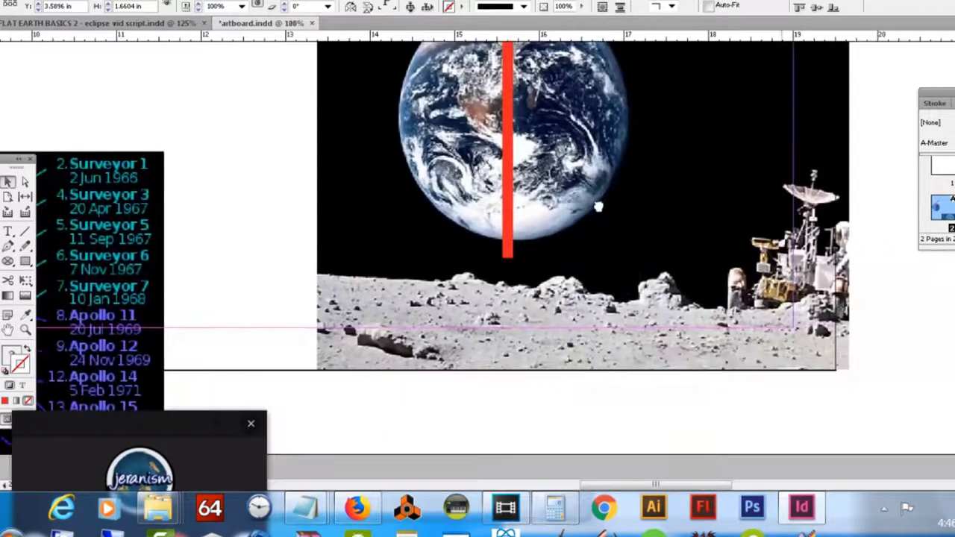
pyautogui.hscroll(-8, 599, 206)
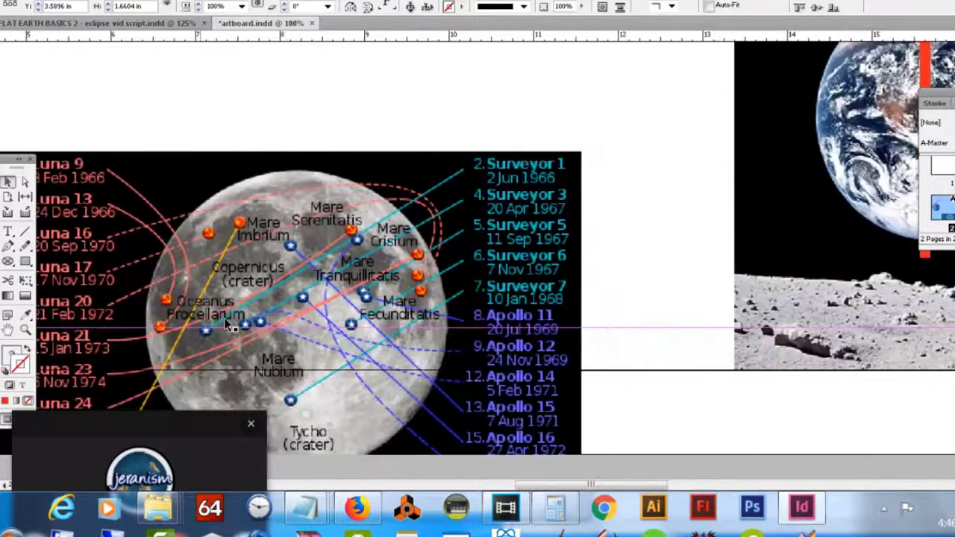
pyautogui.moveTo(758, 303); pyautogui.dragTo(375, 382)
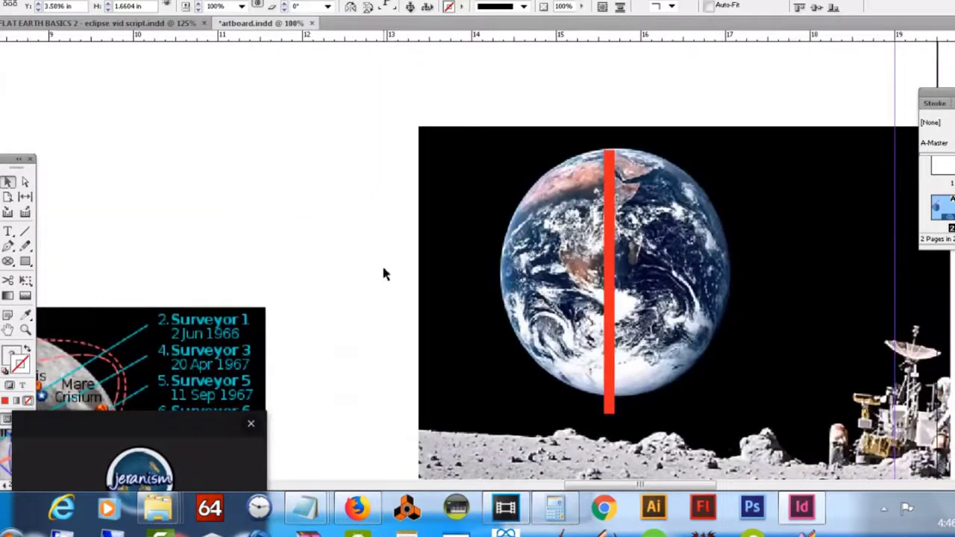
pyautogui.scroll(-2, 382, 288)
pyautogui.moveTo(366, 275); pyautogui.dragTo(590, 254)
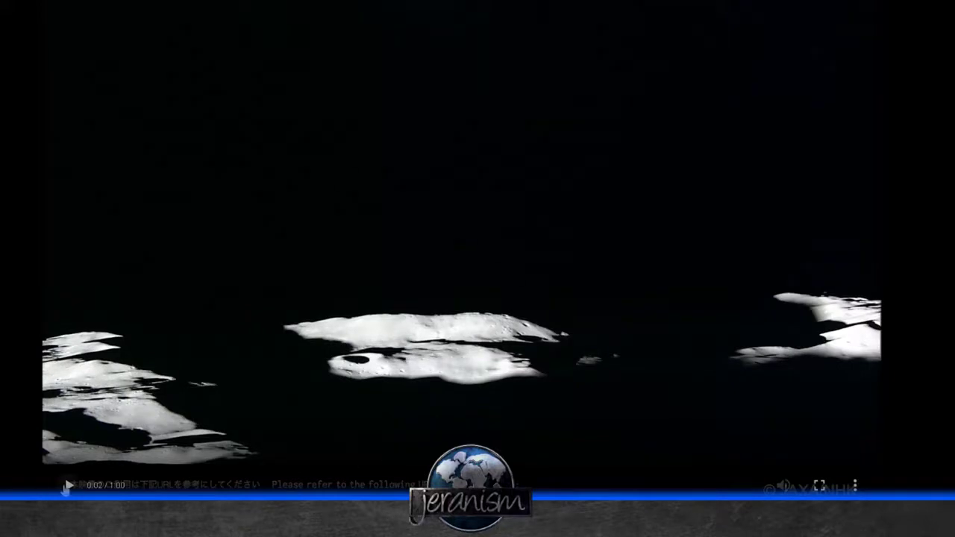
# - Play the JAXA/NHK video of Earth above the lunar horizon
pyautogui.click(68, 486)
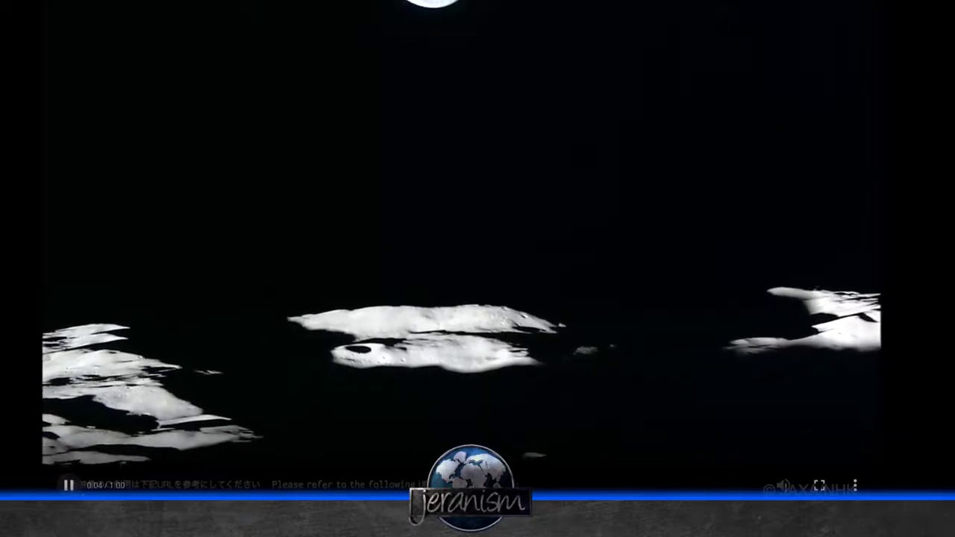